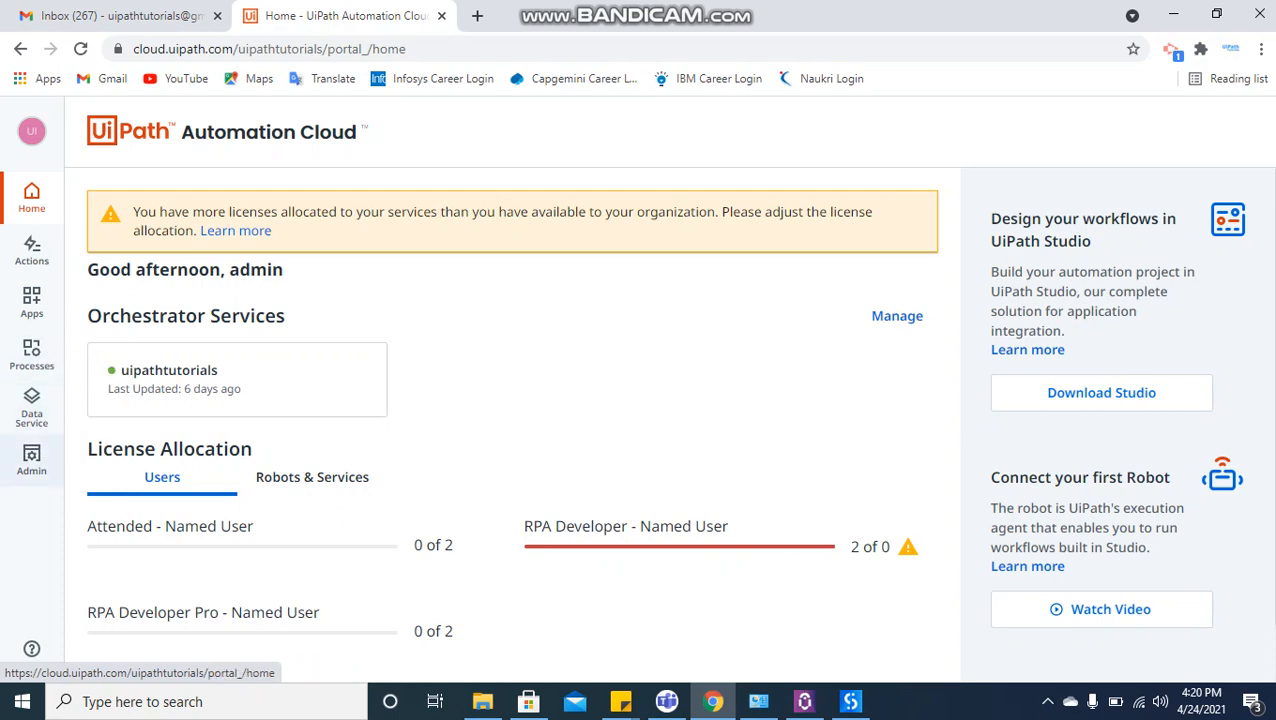
Check which services are enabled for the uipathtutorials tenant in the administration area, leaving them as they are.
click(31, 458)
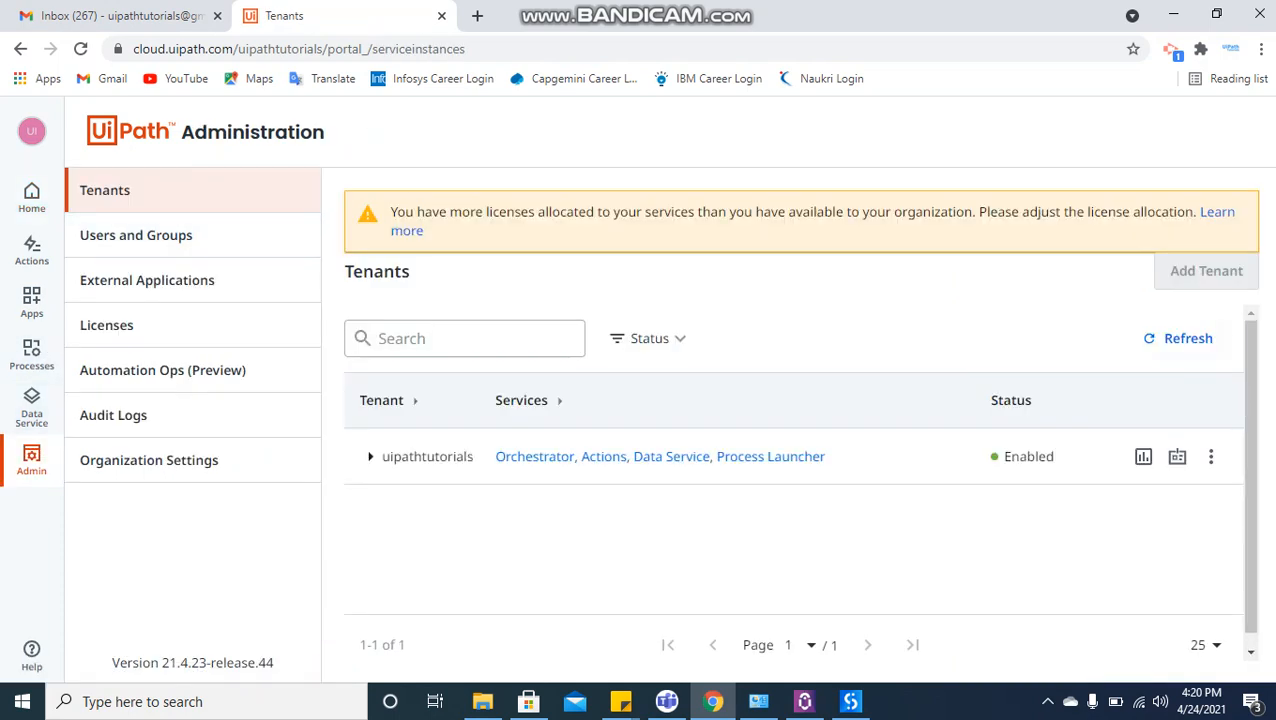
click(1211, 456)
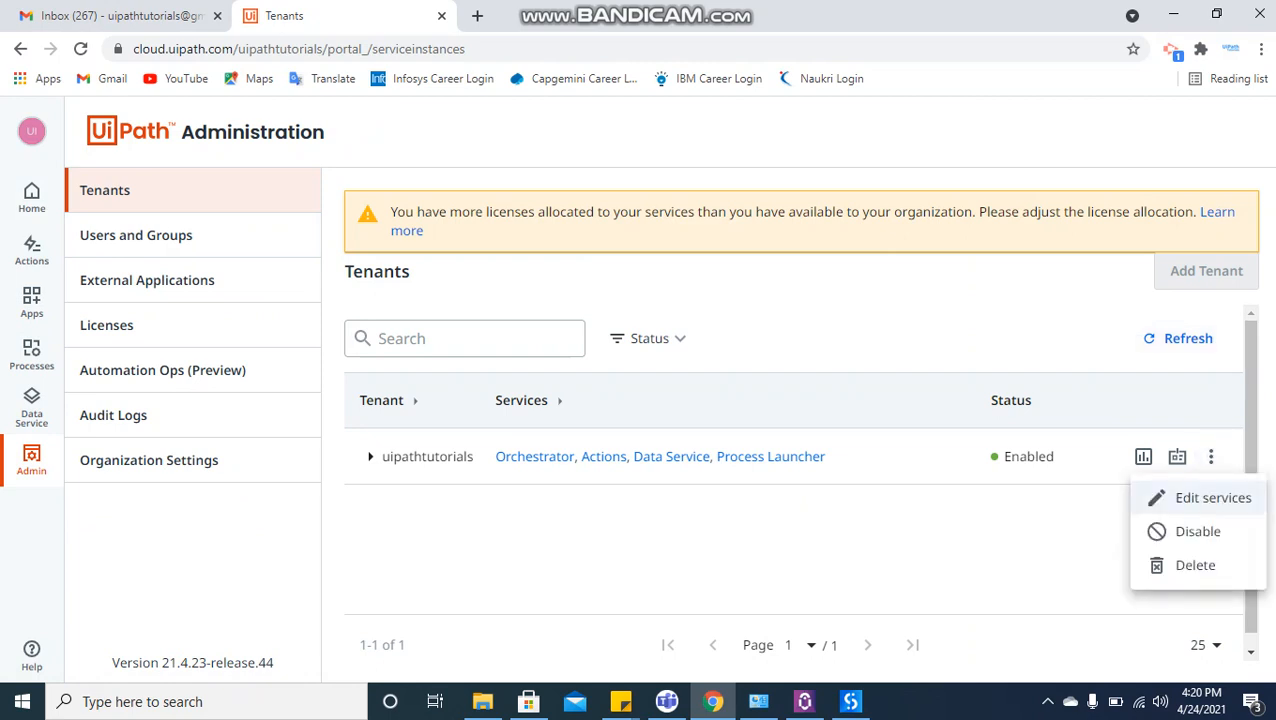
click(1207, 497)
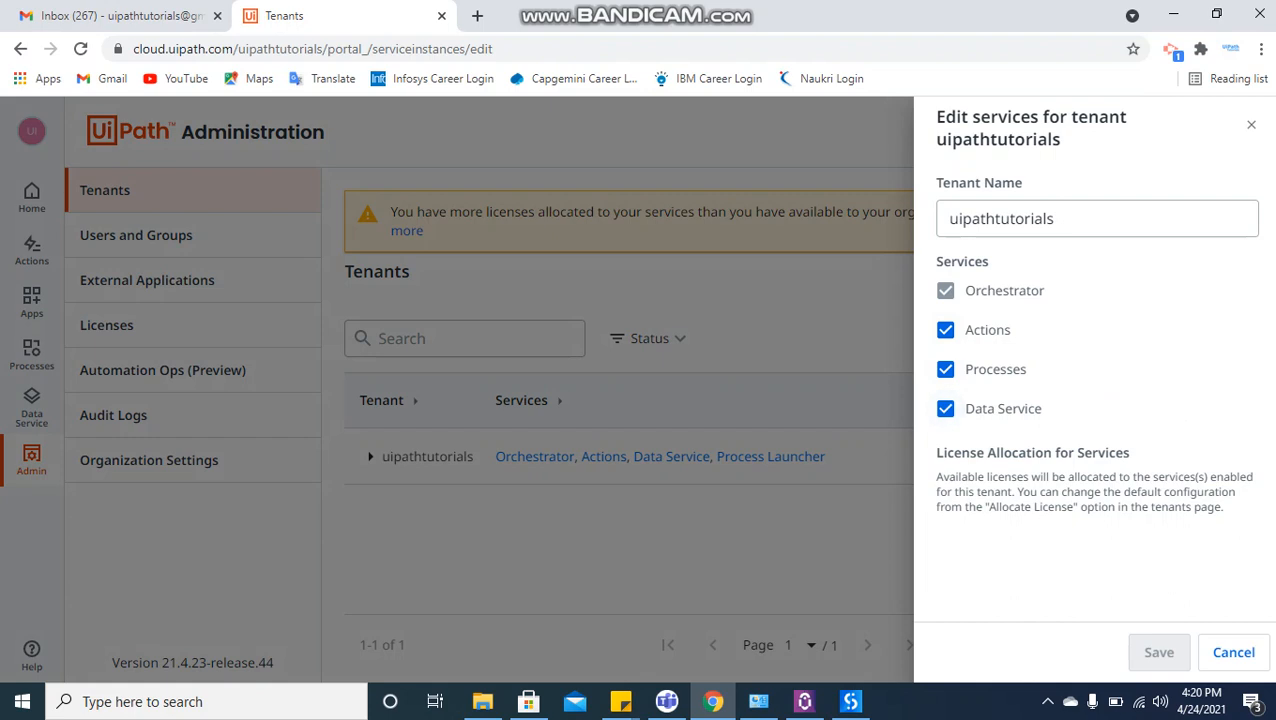
click(1233, 652)
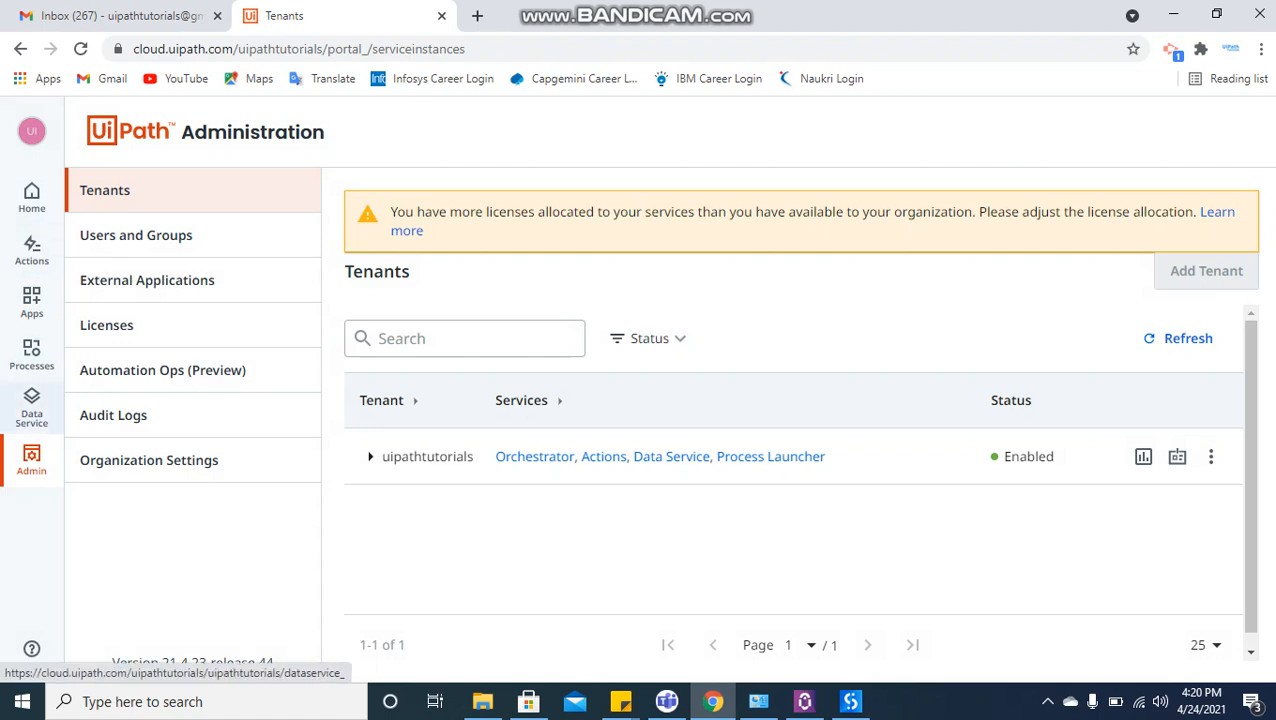
Create a new Data Service entity with the display name TestCustomer and no description.
click(31, 408)
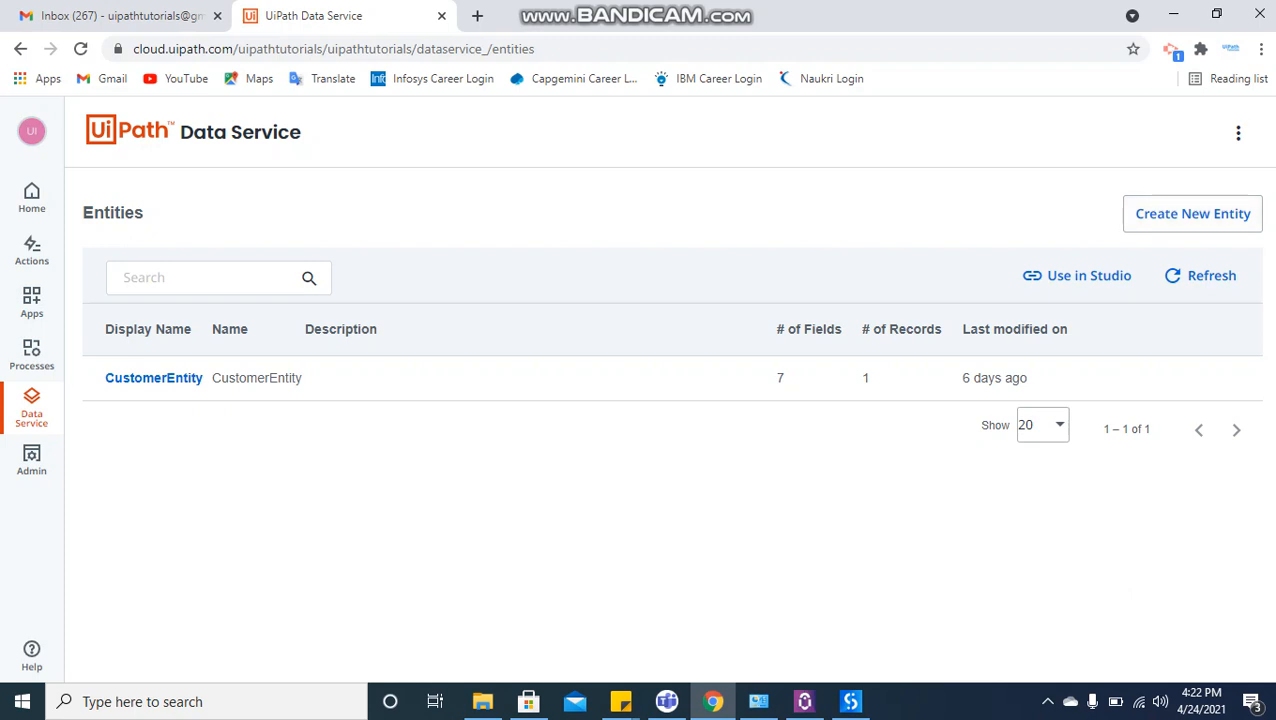
click(1193, 213)
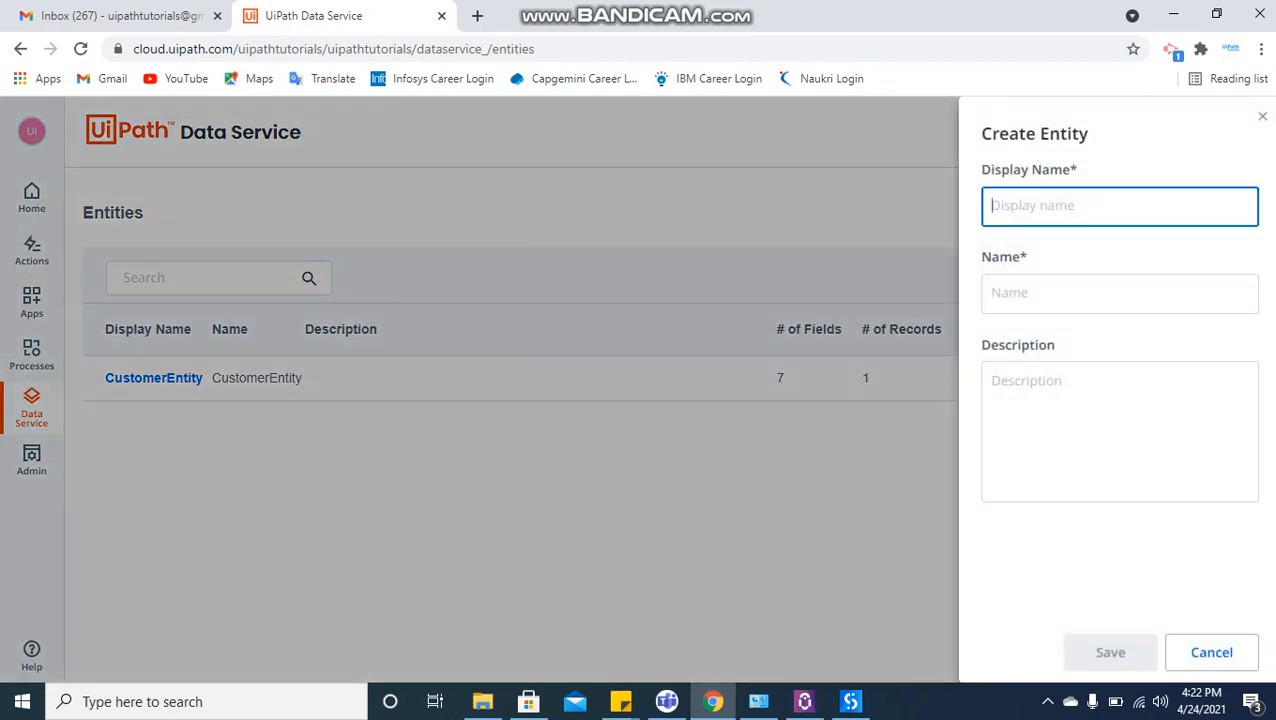
text(Test)
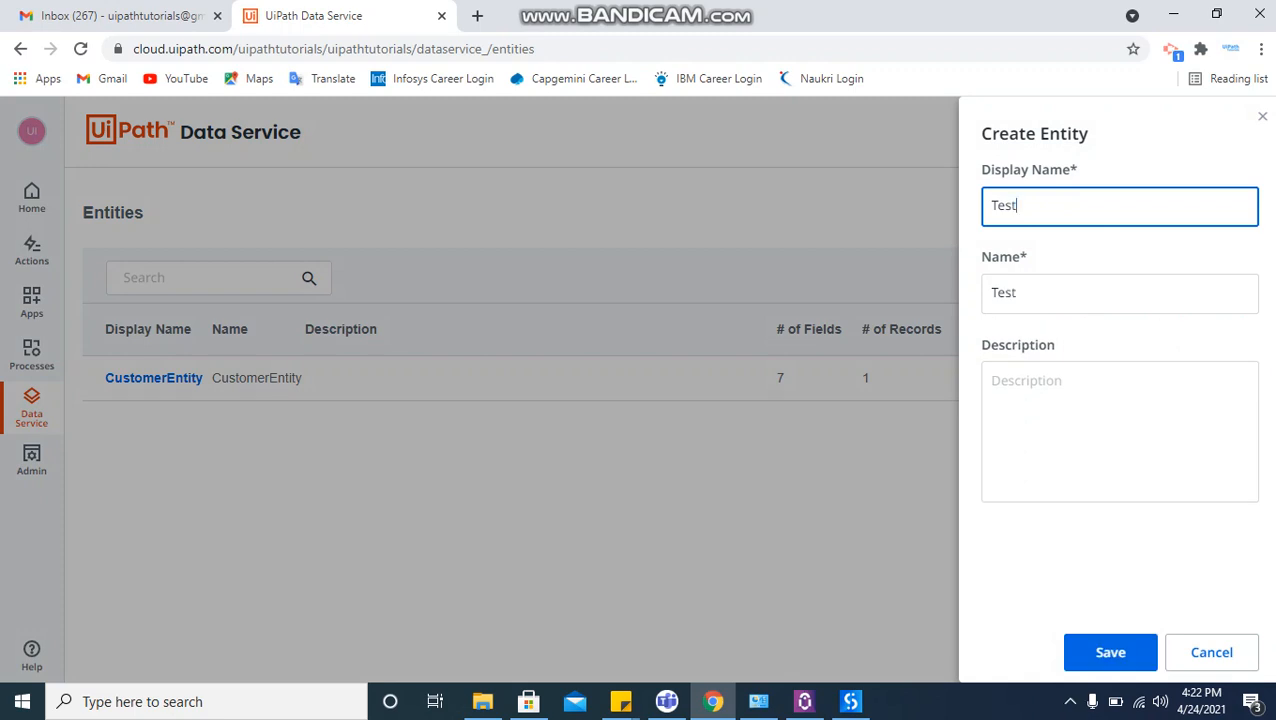
text(Customer)
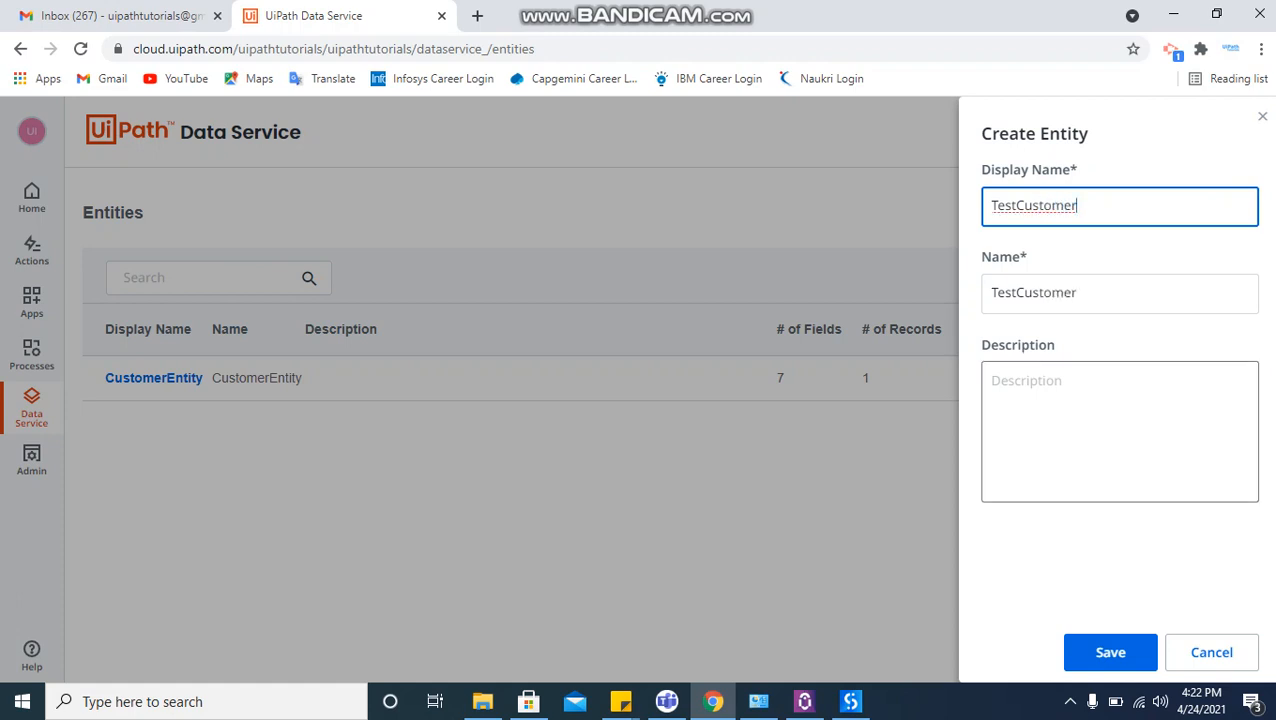
click(1112, 424)
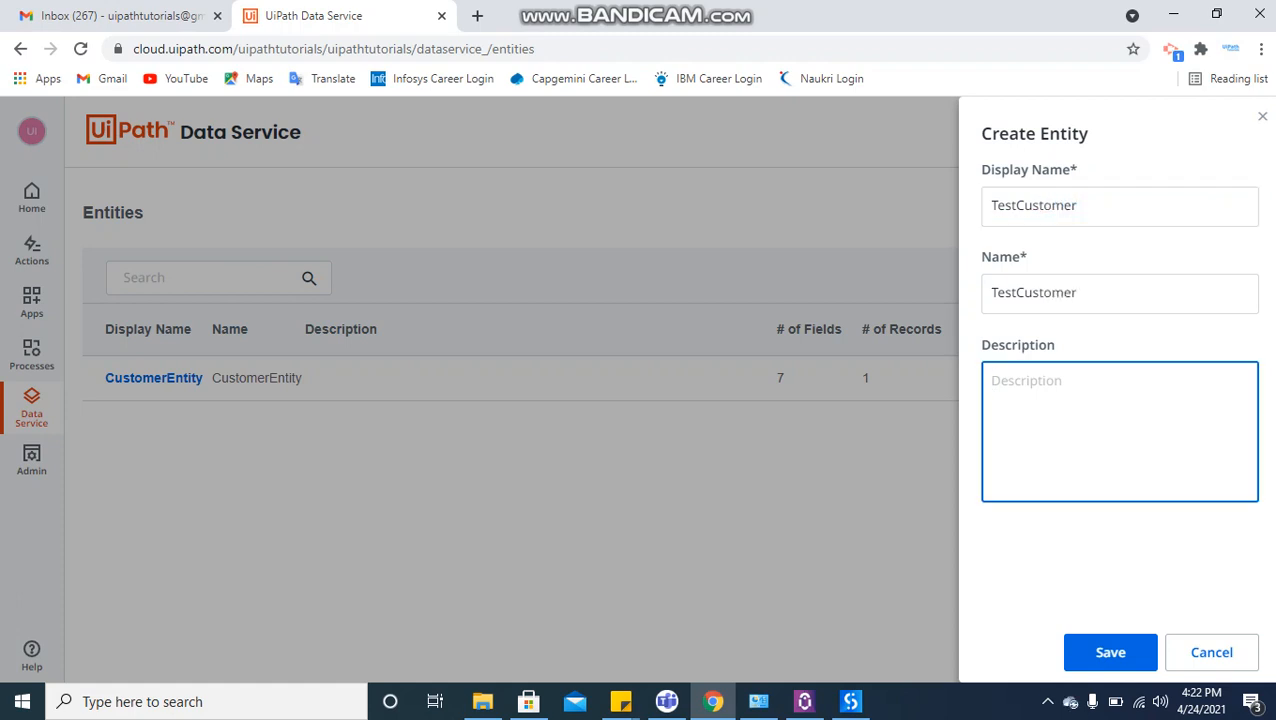
click(1110, 650)
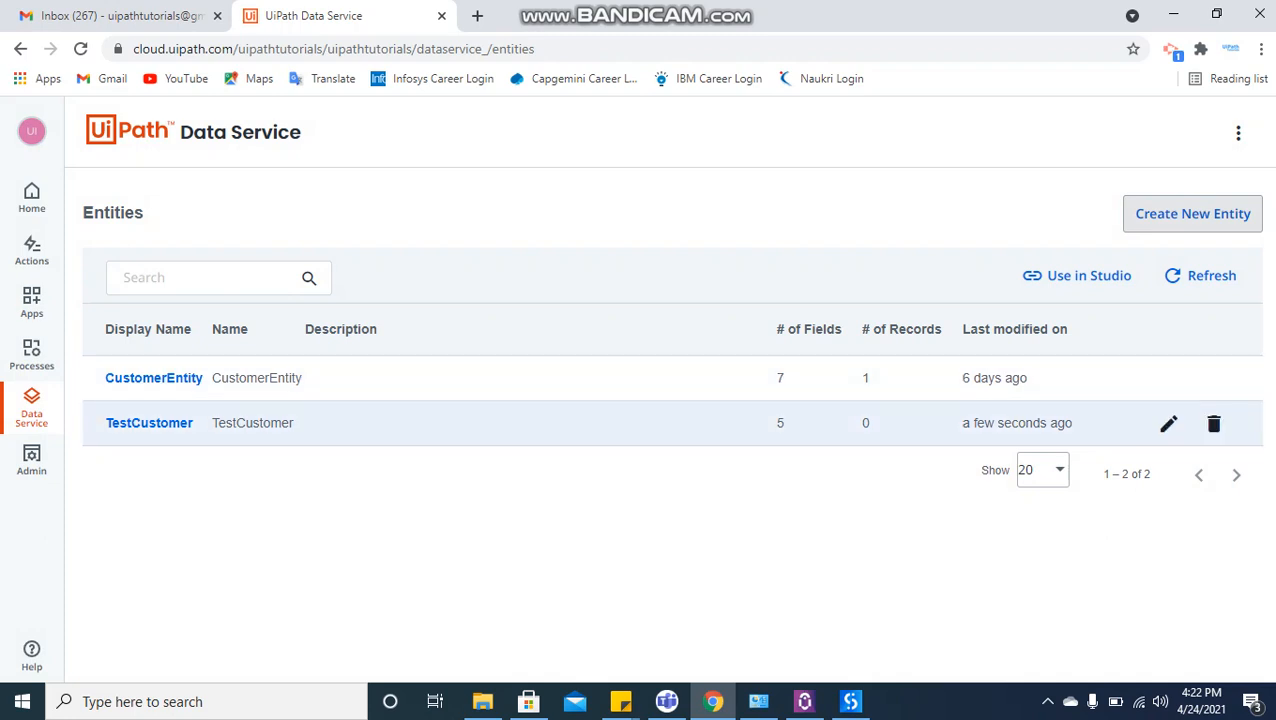
Add a non-required Text field with the display name First Name to the TestCustomer entity.
click(149, 423)
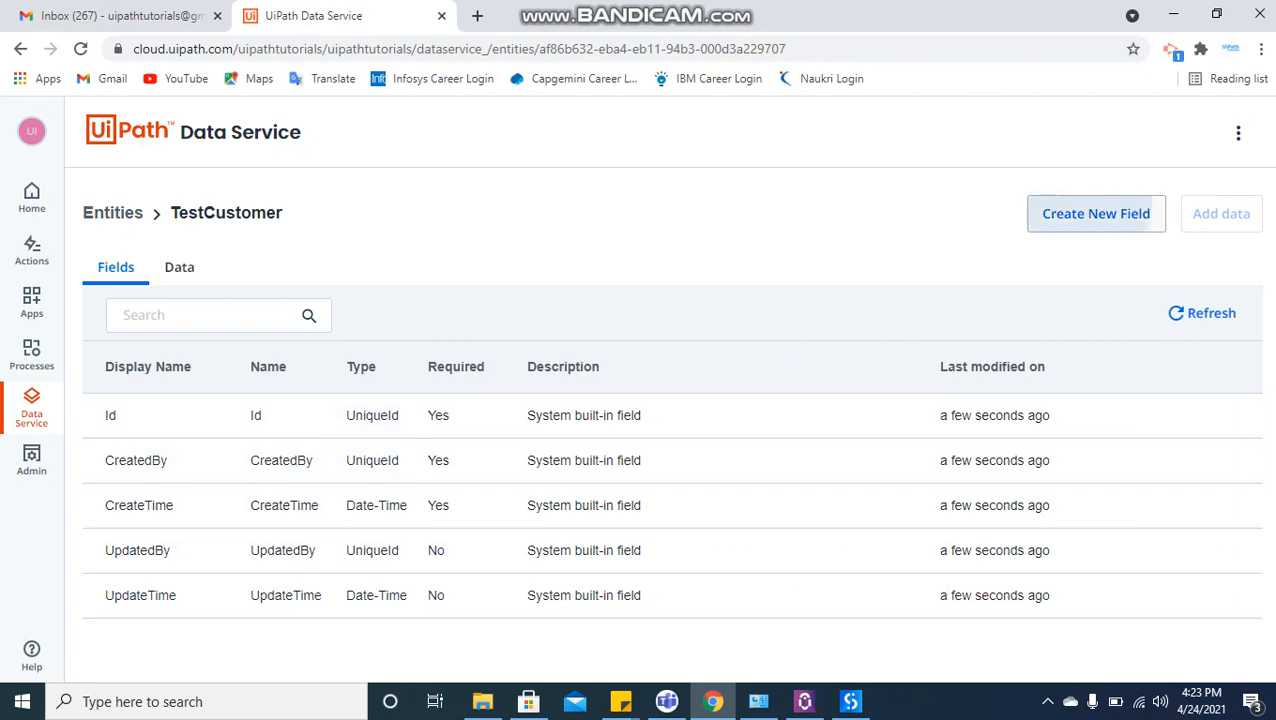
click(1096, 213)
click(1096, 212)
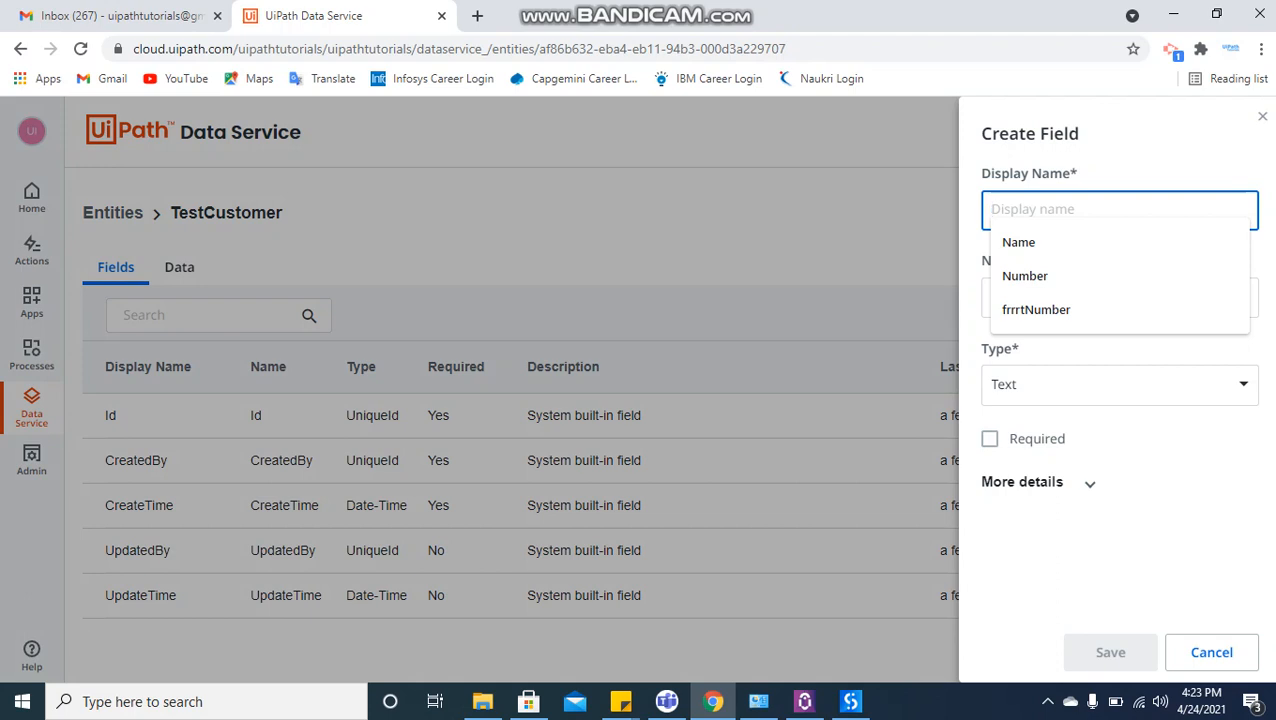
text(Fis)
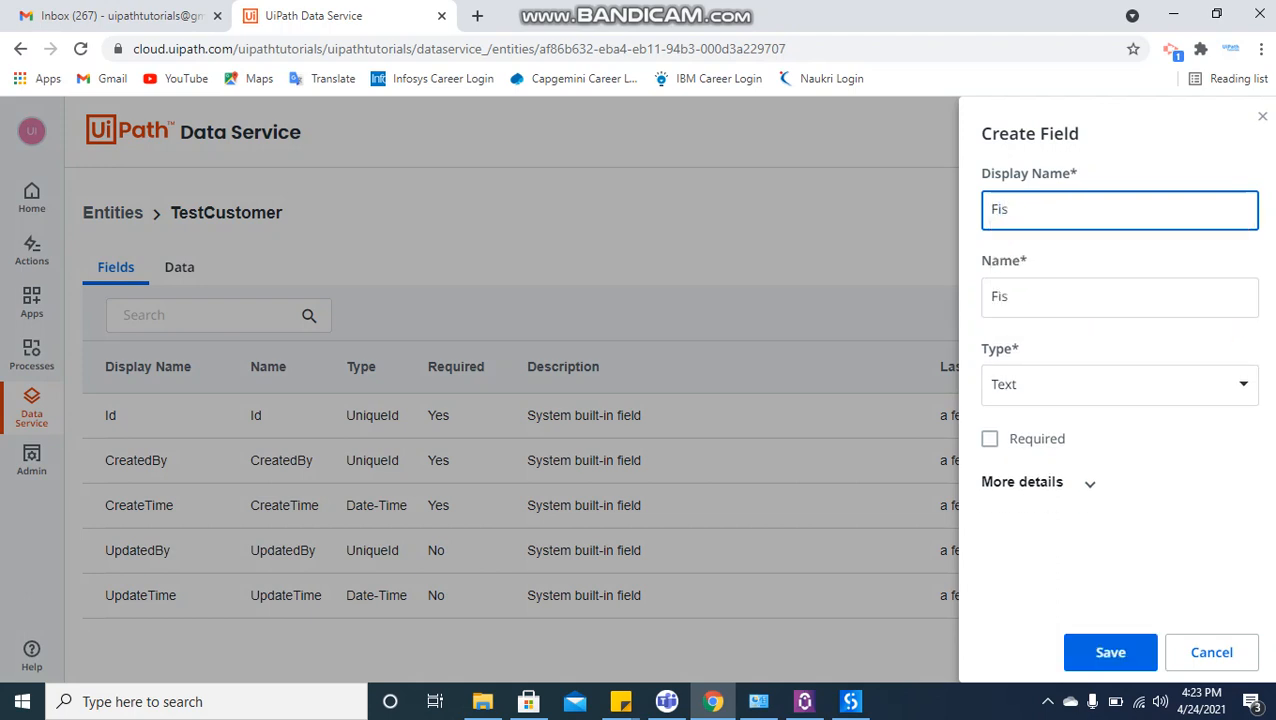
key(BackSpace)
text(rst Name)
click(1110, 652)
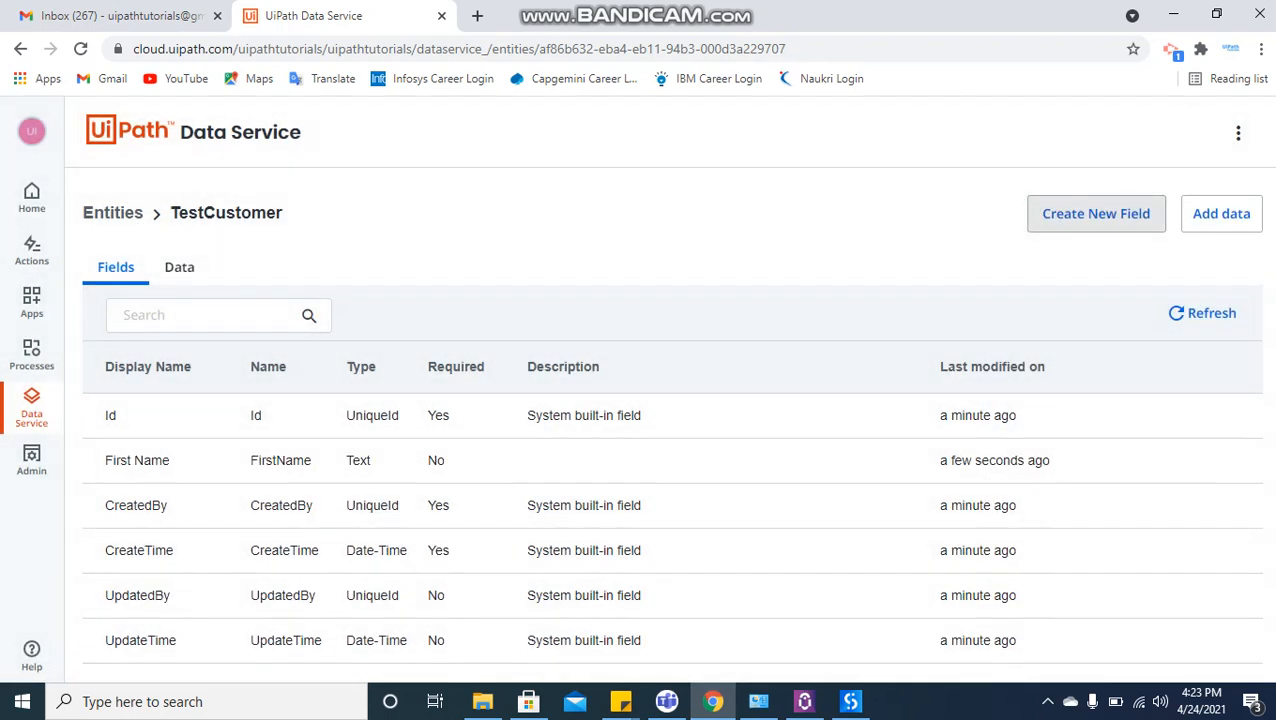
Add a non-required field with the display name Last Name and type Text to the TestCustomer entity.
click(1096, 213)
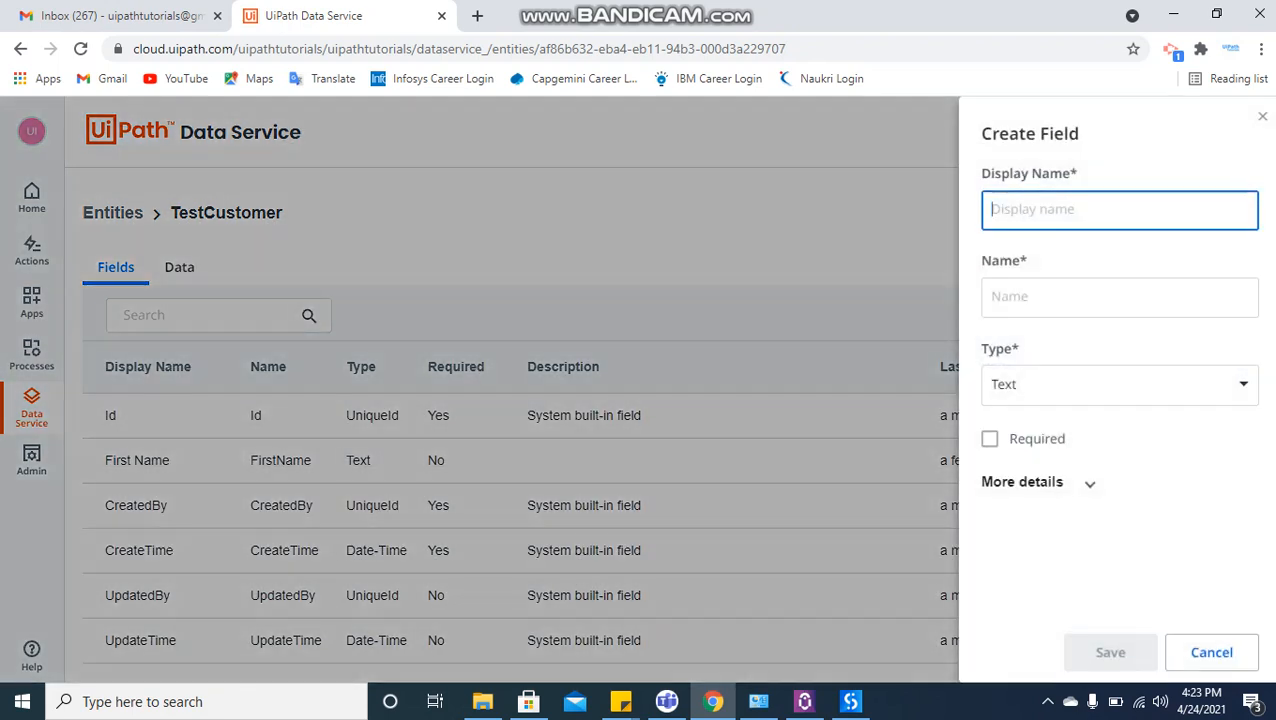
click(1096, 211)
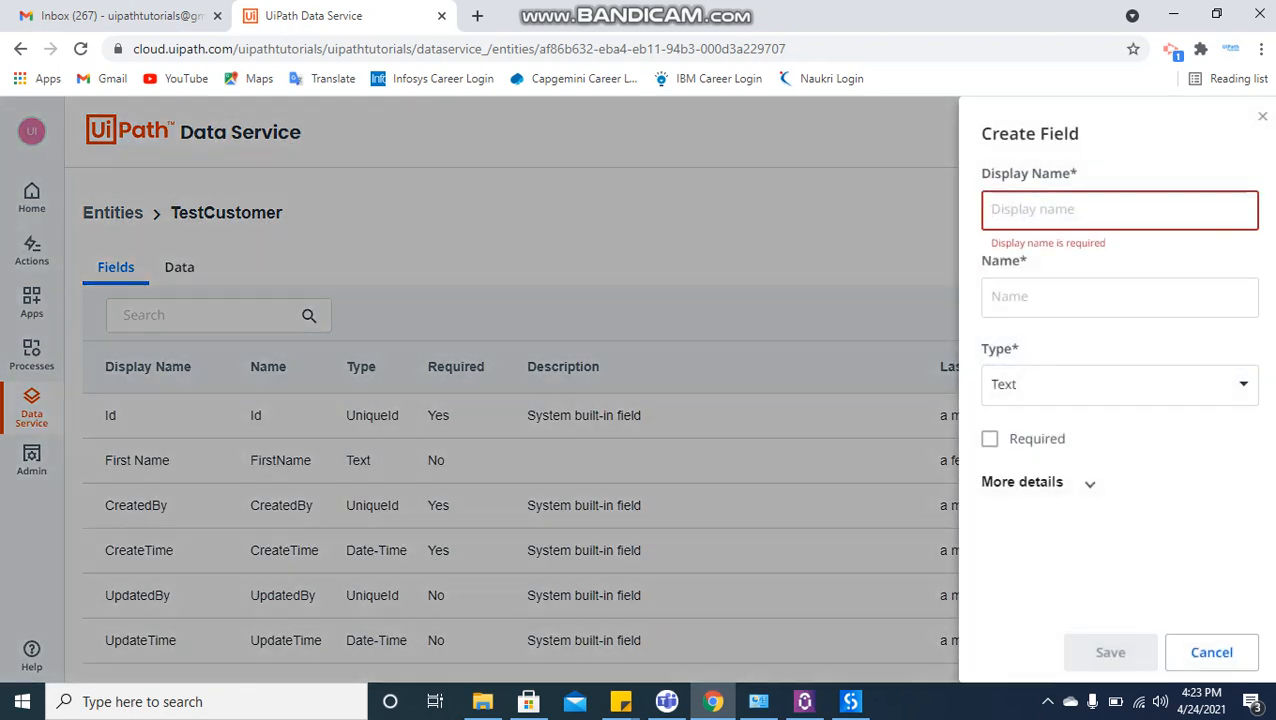
text(Last M)
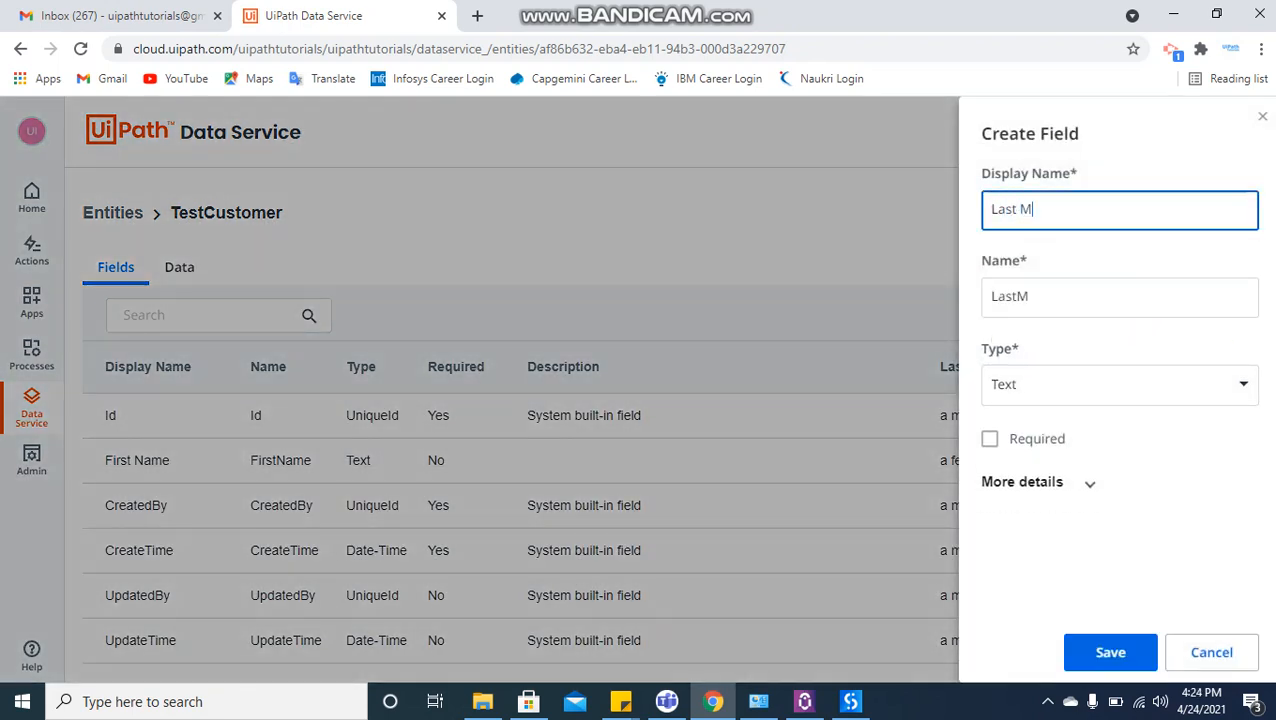
key(BackSpace)
text(Name)
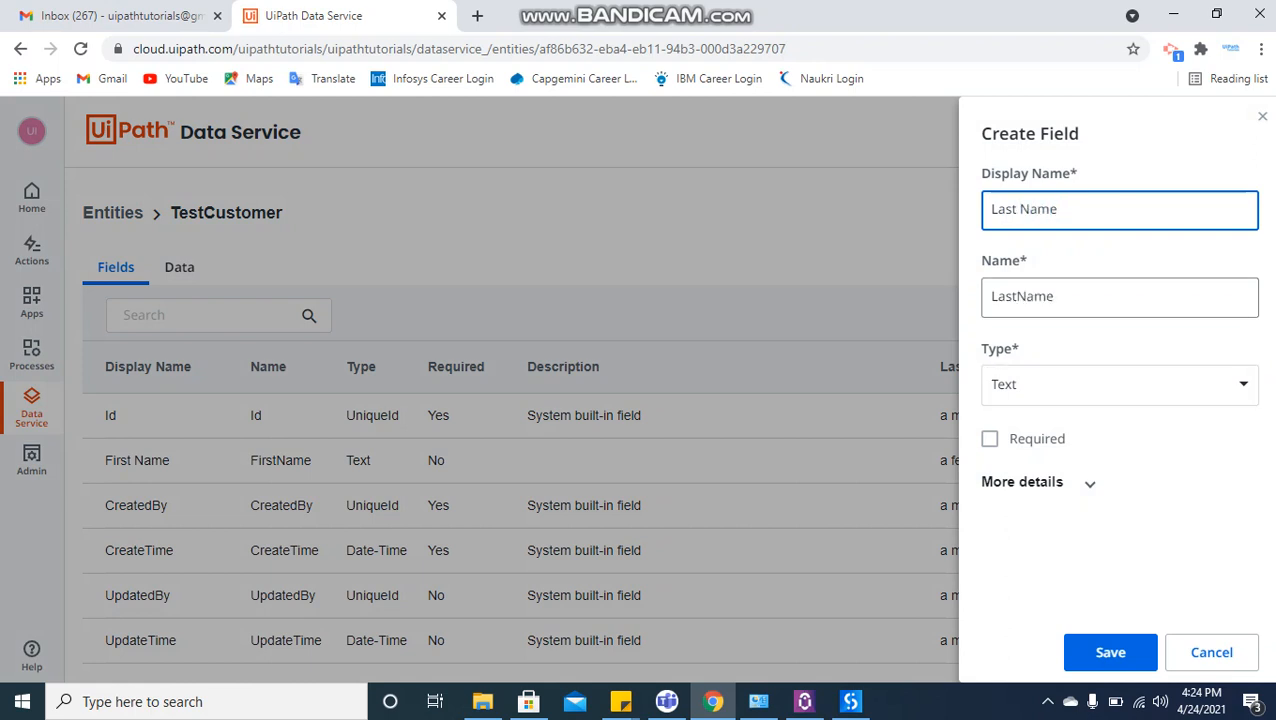
click(1120, 384)
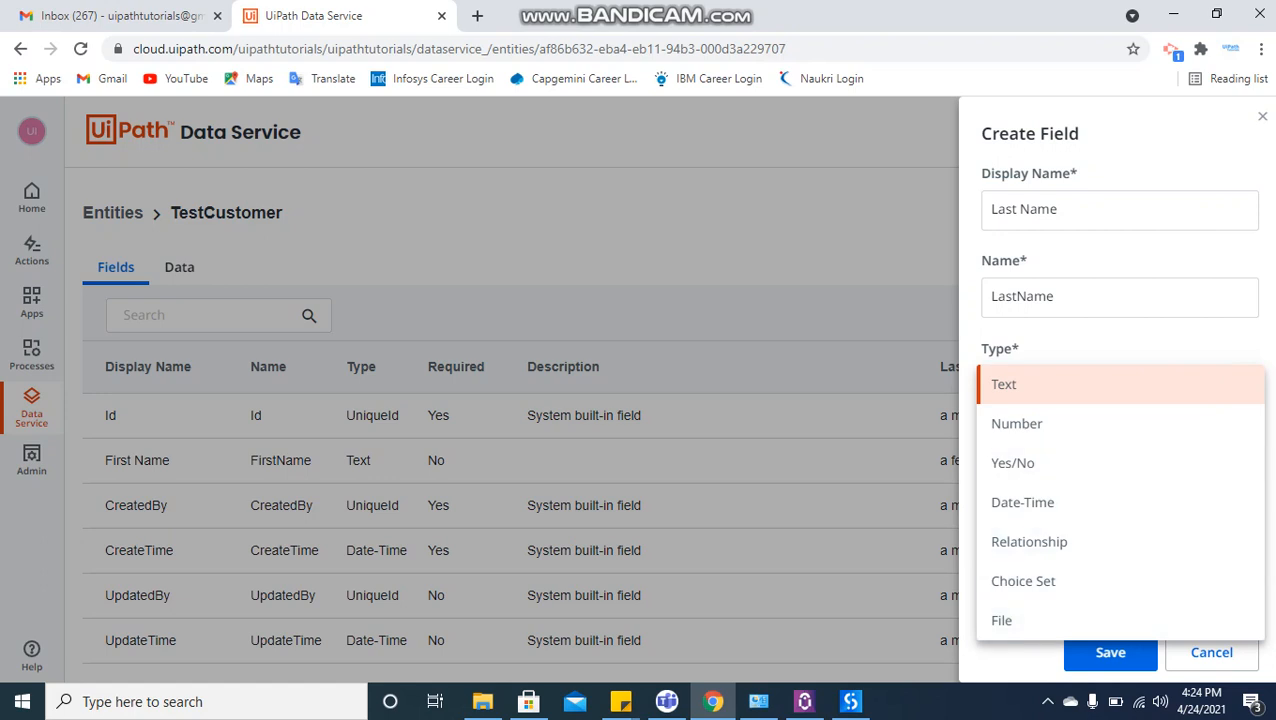
click(1060, 385)
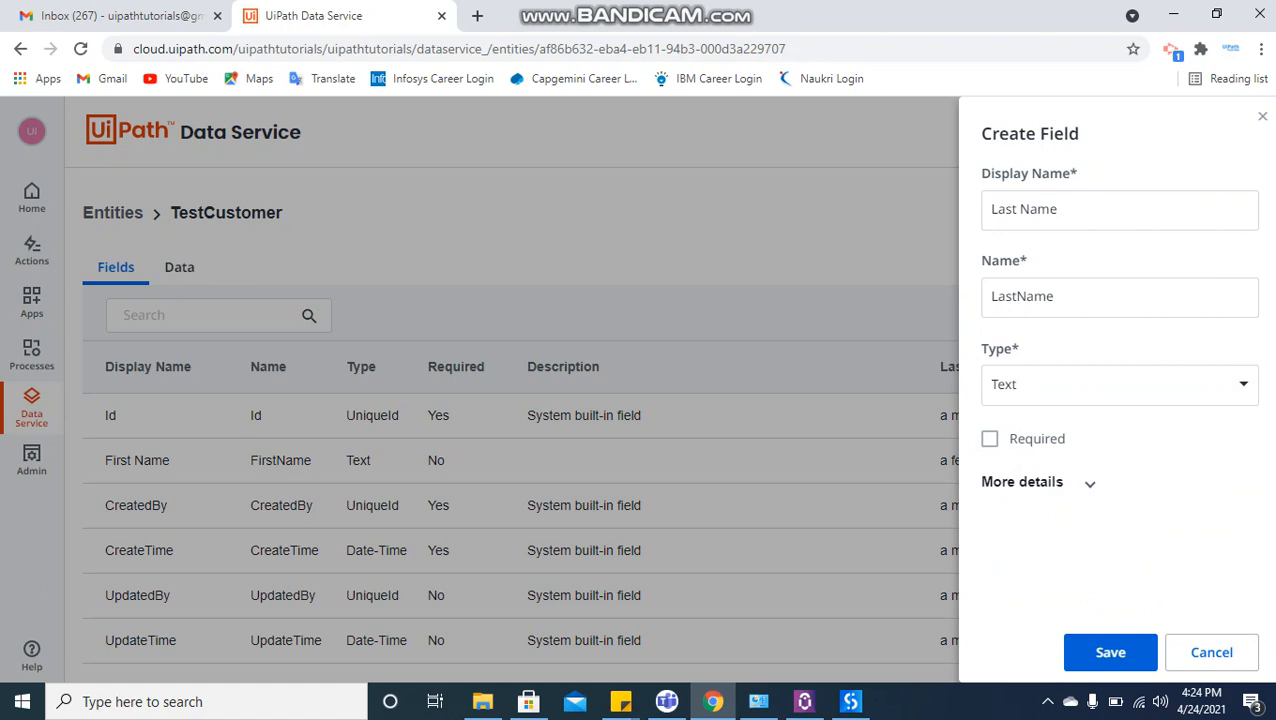
click(1102, 652)
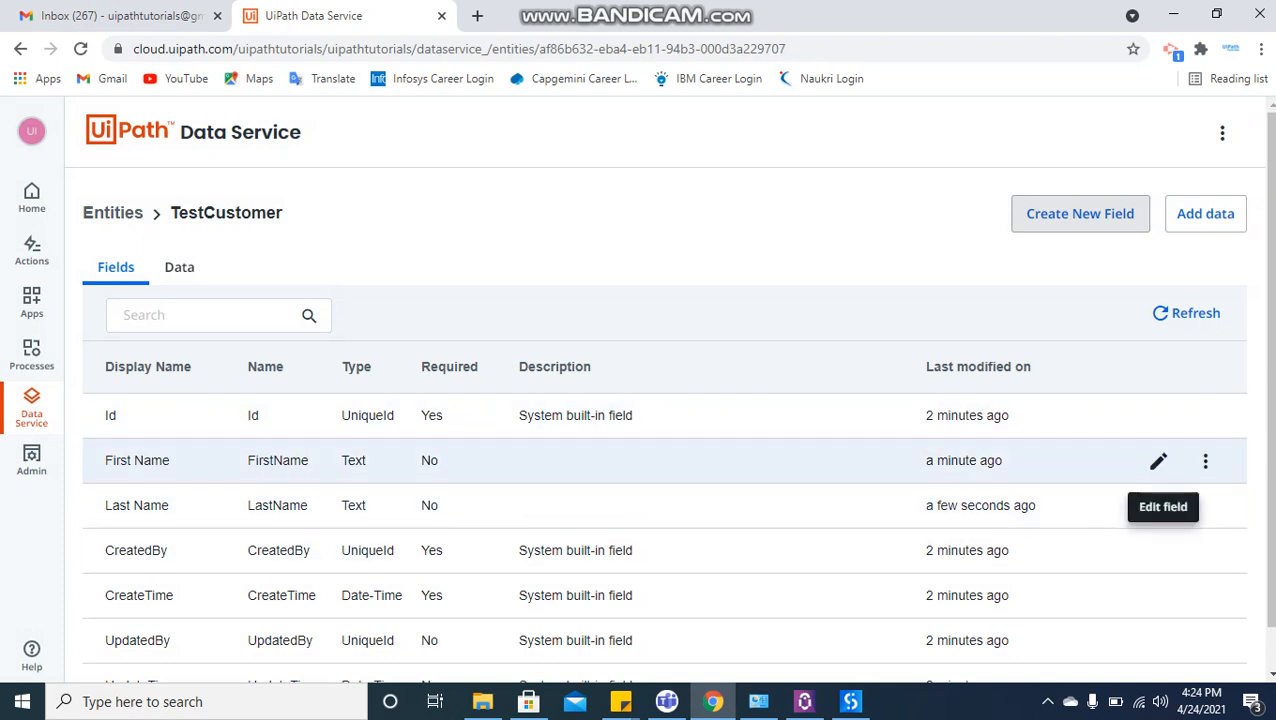
Try the display name First Name1 on the FirstName field, restore it to First Name, and save the field.
click(1158, 460)
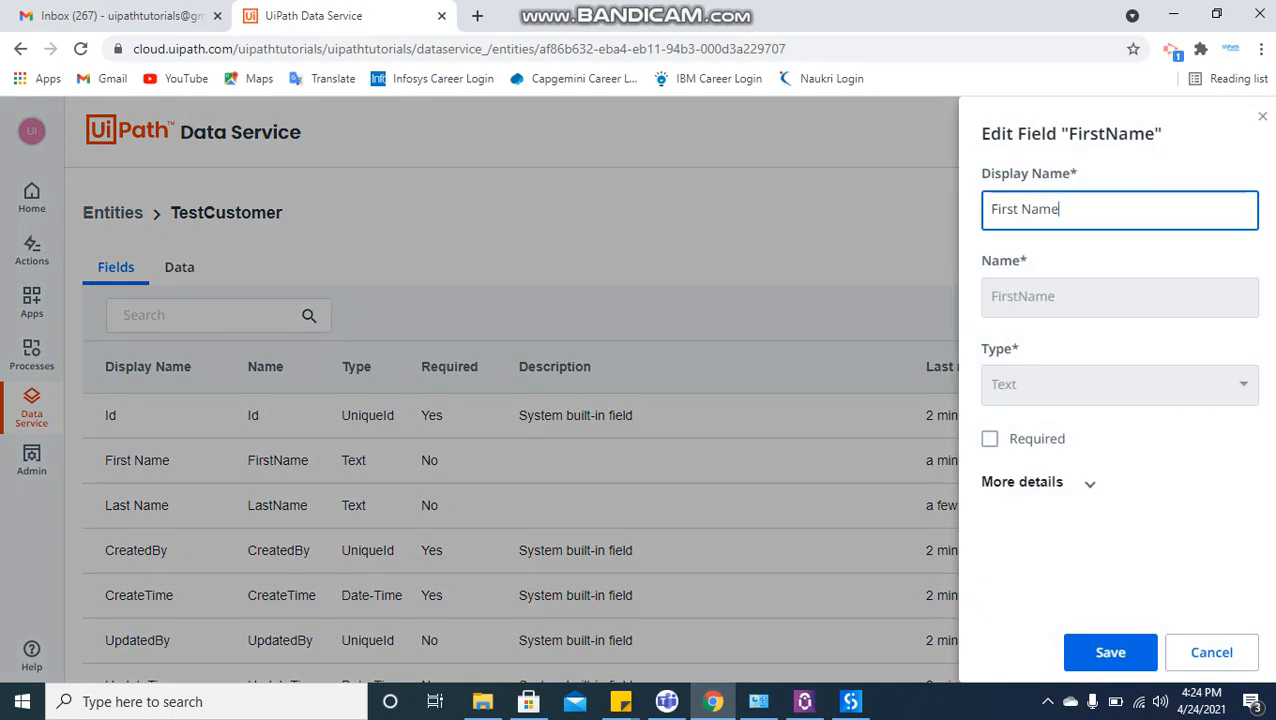
click(1018, 209)
key(Delete)
double_click(1022, 209)
key(End)
text(1)
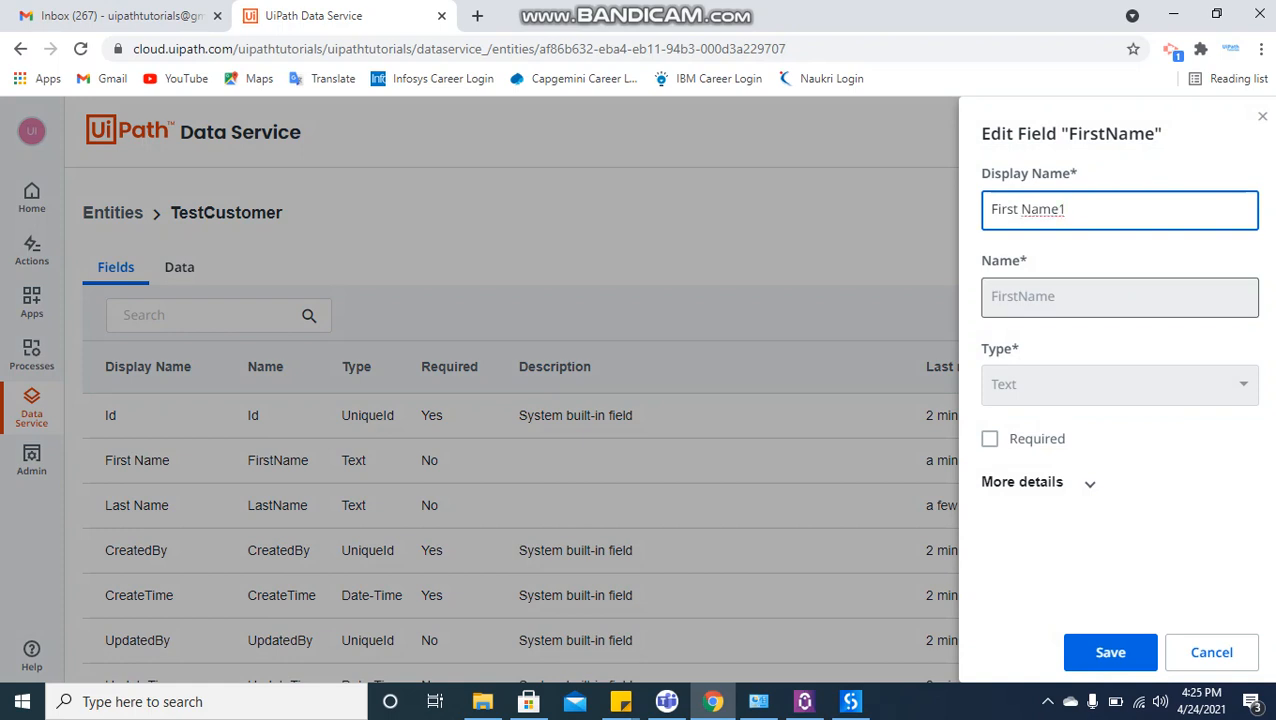
key(BackSpace)
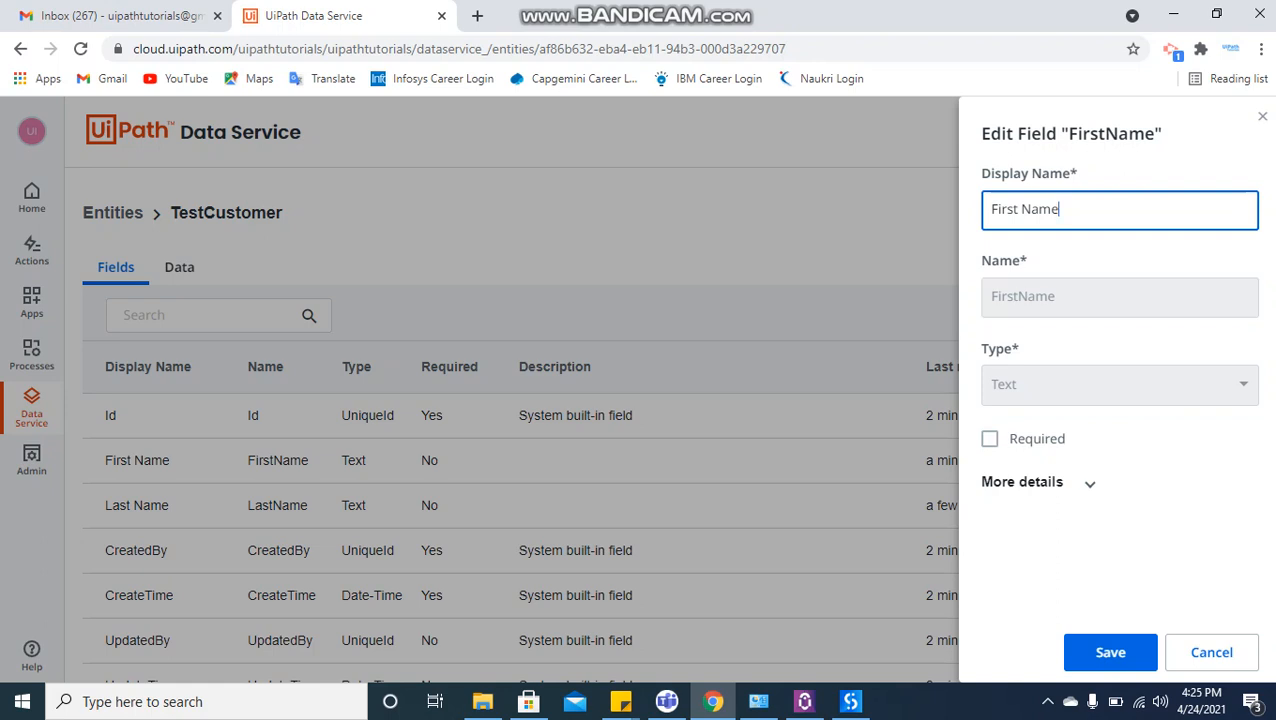
click(1106, 652)
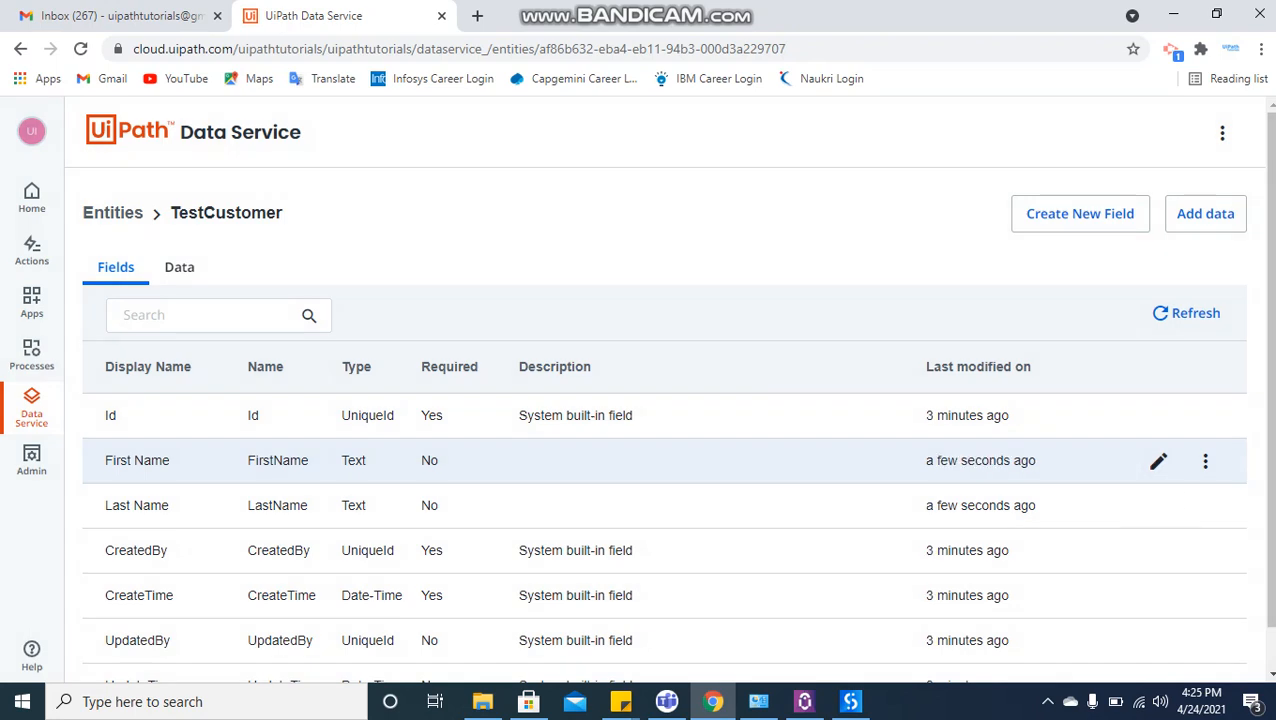
View the additional options of the First Name field, look through TestCustomer's field list, and return to the entities overview.
click(1205, 460)
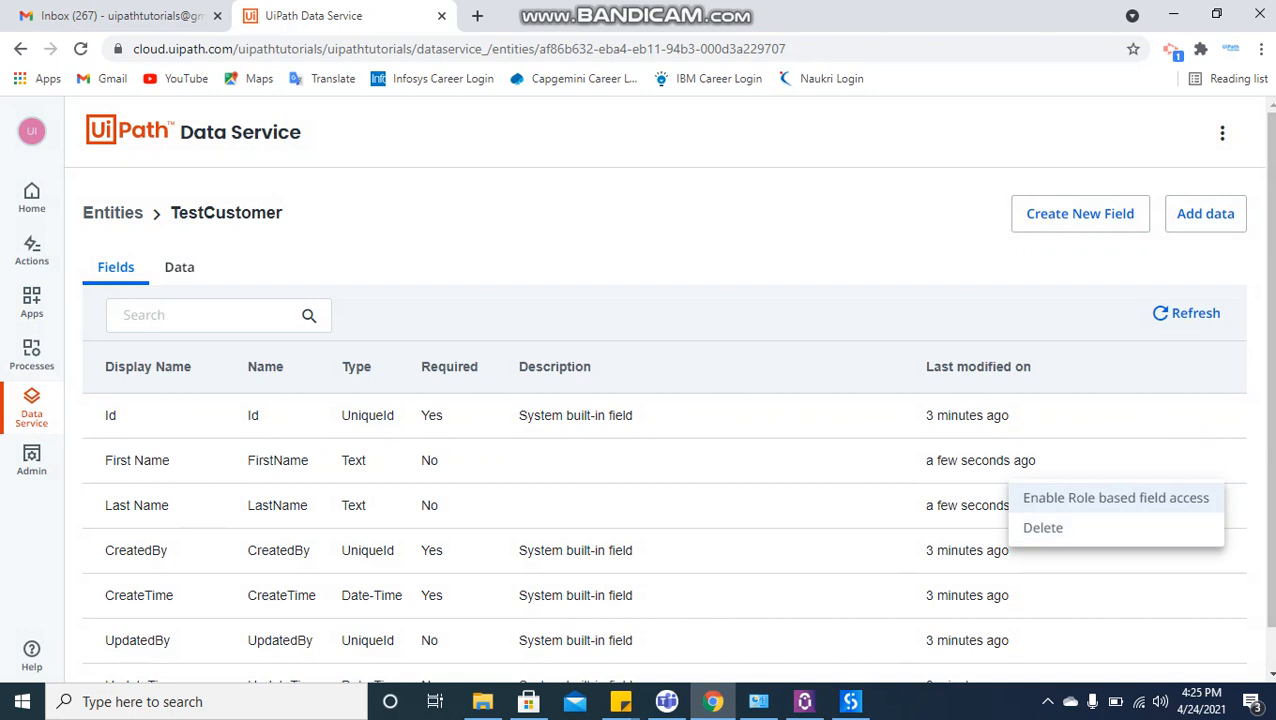
key(Escape)
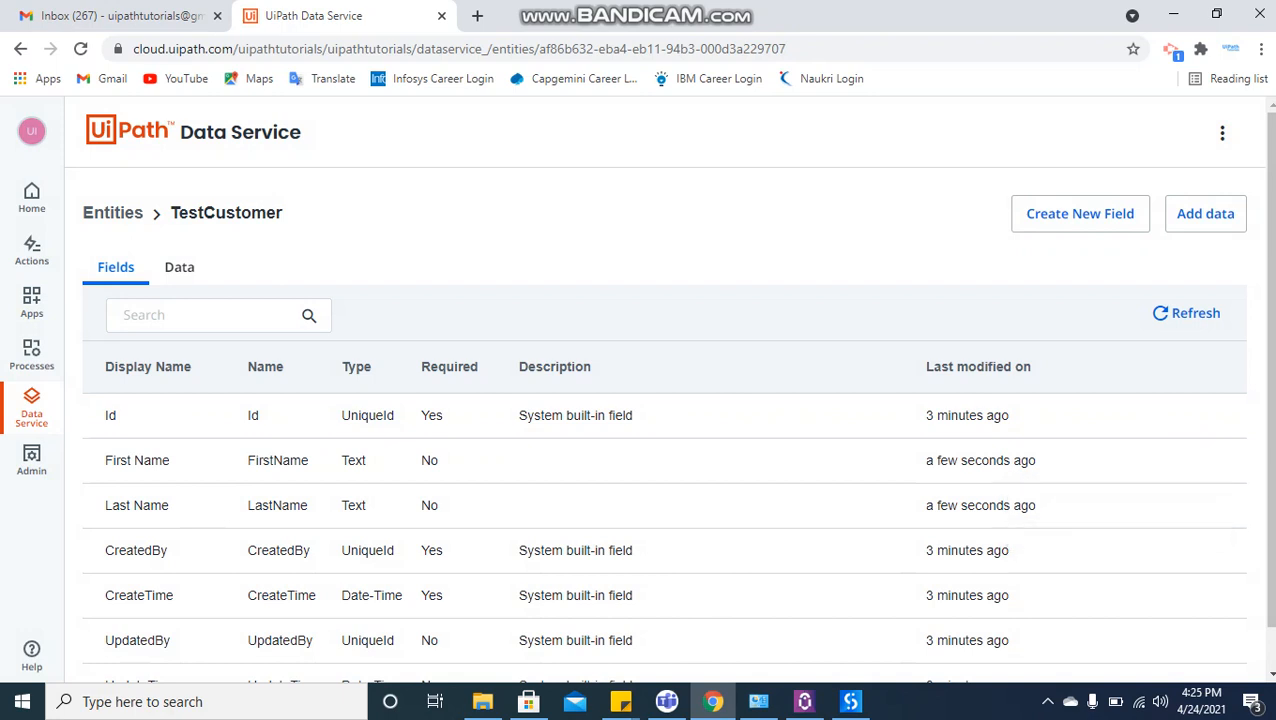
scroll(669, 383, down, 1)
scroll(669, 383, up, 1)
click(113, 212)
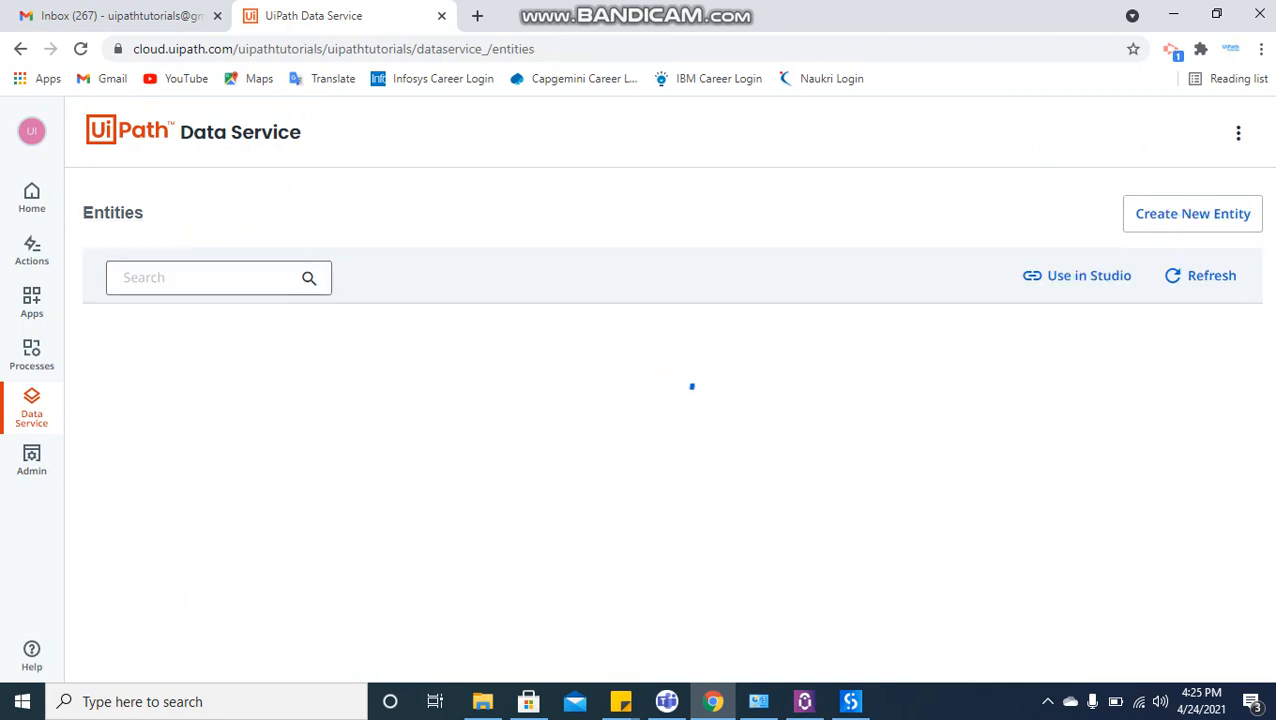